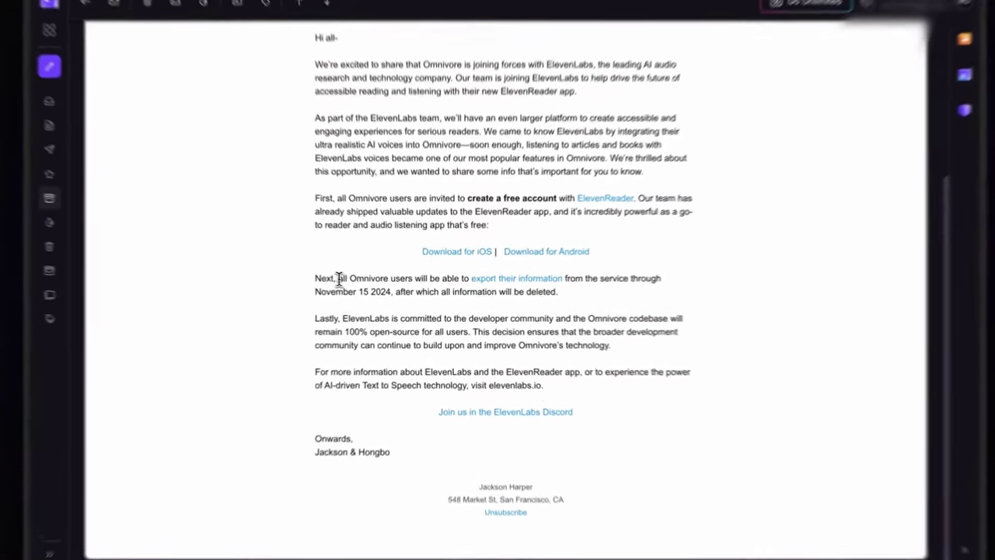
left_click_drag(354, 283, 600, 299)
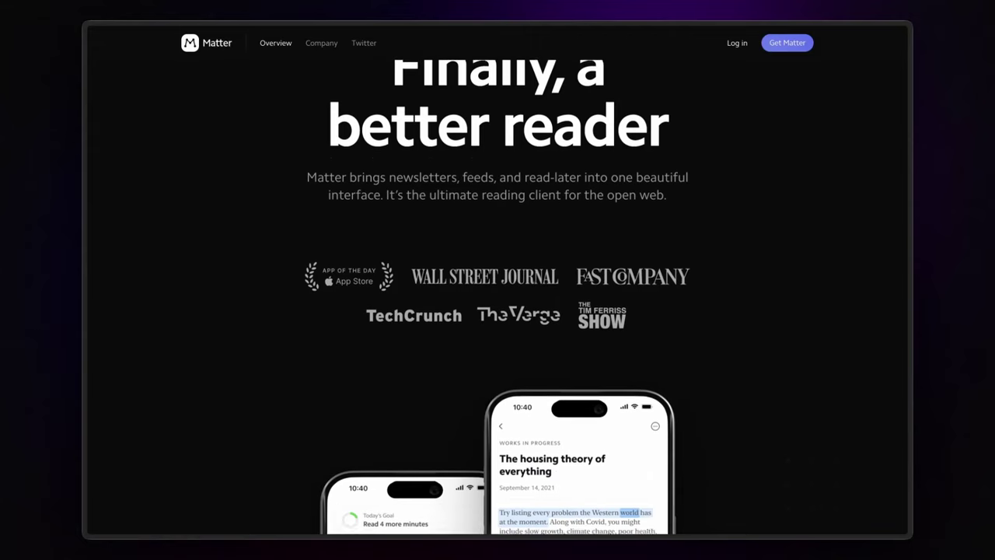
scroll(497, 295, "down", 5)
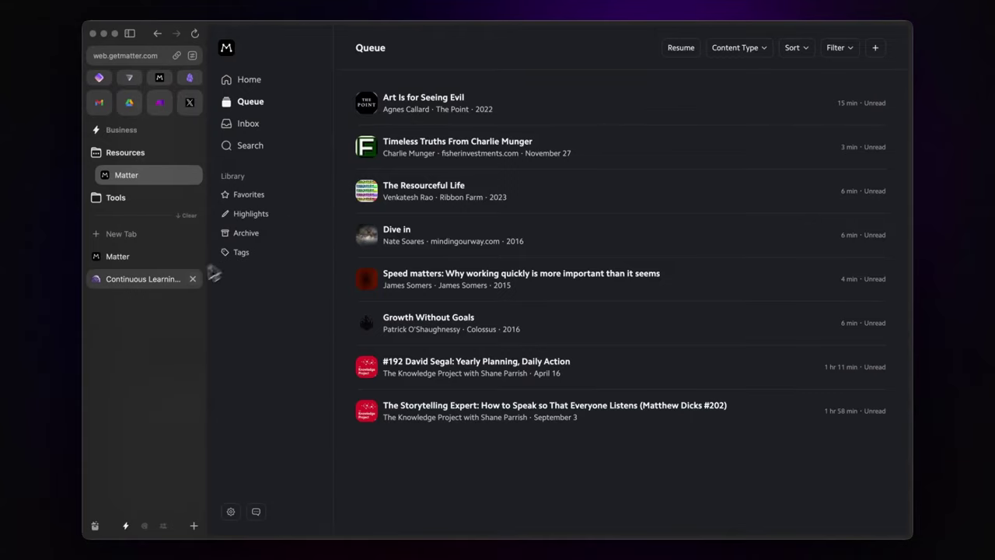
Save the Continuous Learning article from mindstoneconsulting.net to the Matter queue with the browser extension.
left_click(153, 283)
scroll(517, 237, "down", 6)
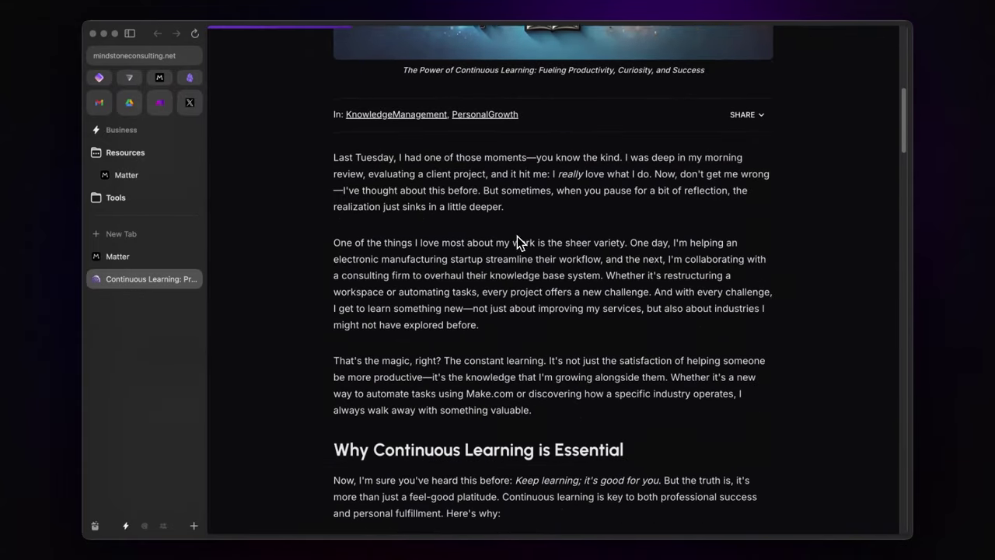
scroll(517, 235, "up", 2)
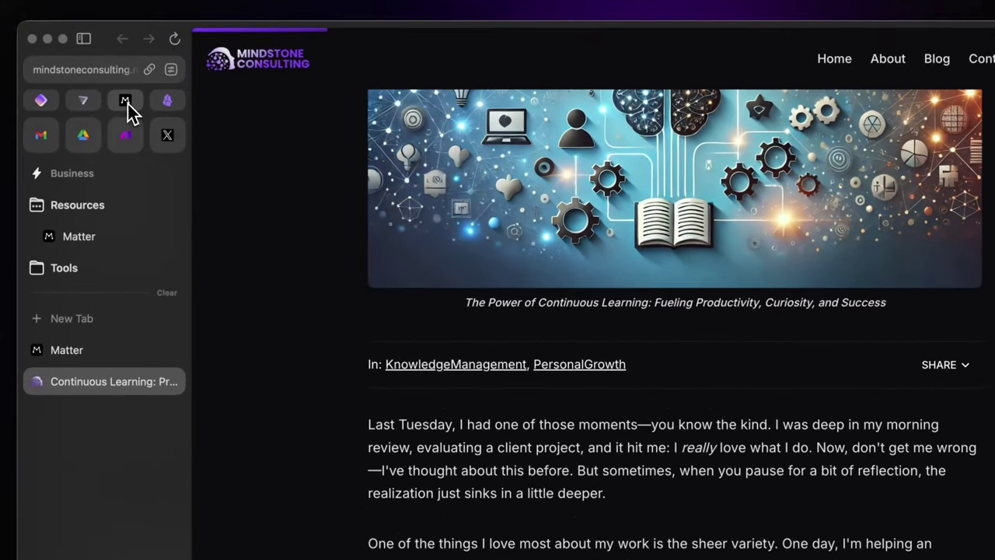
left_click(126, 102)
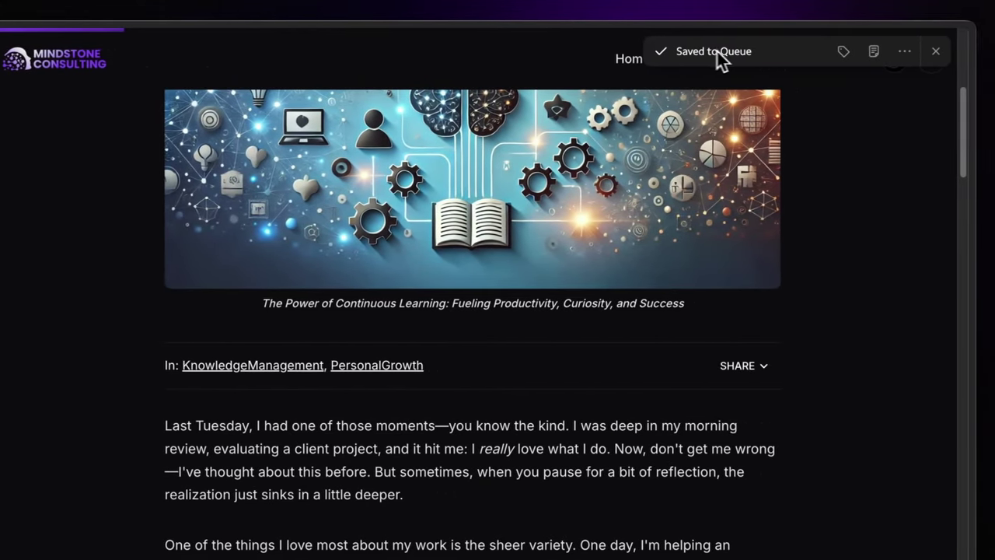
Inspect the saved article's tag, note and further options, and open it for reading in Matter.
left_click(850, 59)
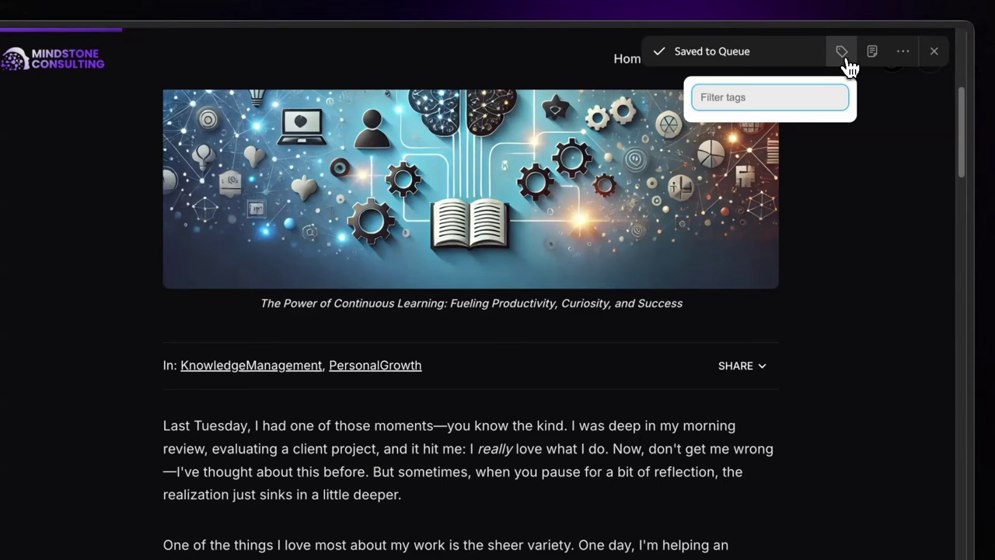
left_click(873, 57)
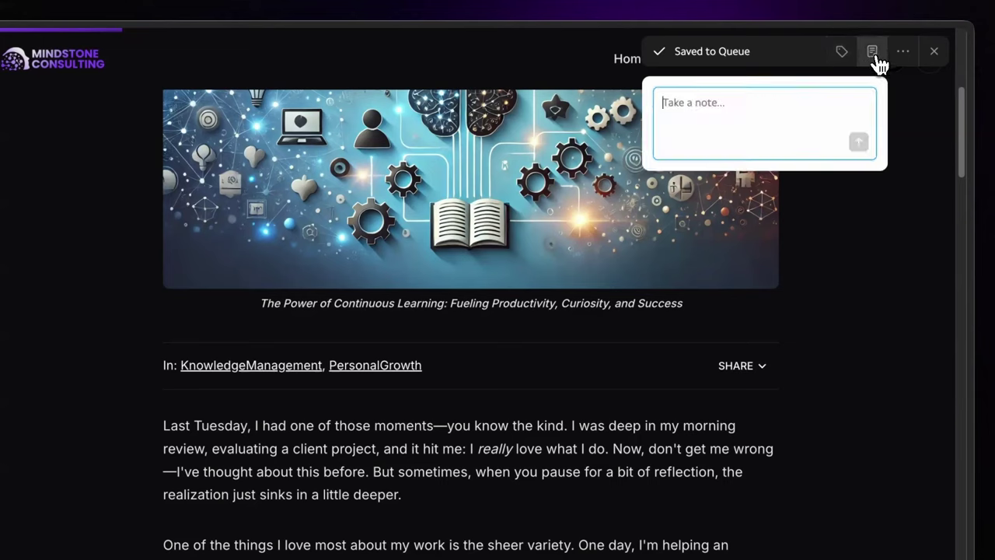
left_click(903, 53)
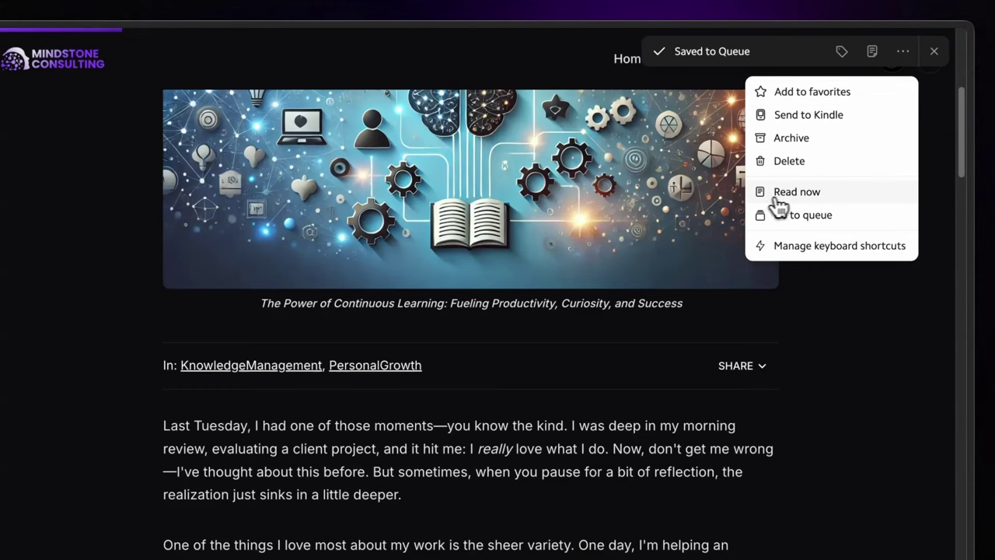
left_click(812, 199)
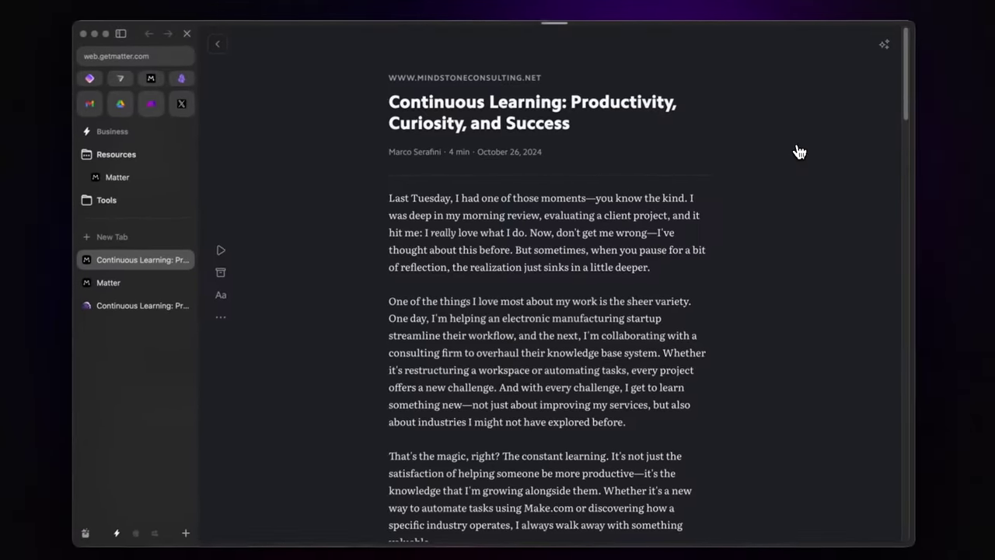
Highlight the article's paragraph beginning "One of the things I love most about my work".
scroll(693, 246, "down", 5)
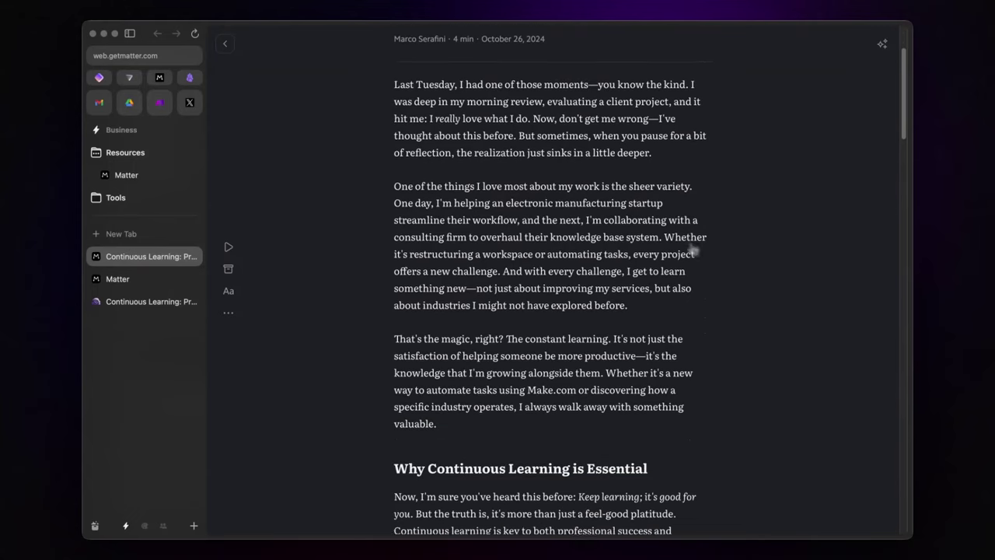
mouse_move(420, 175)
left_mouse_down()
mouse_move(400, 161)
mouse_move(633, 260)
mouse_move(628, 276)
left_mouse_up()
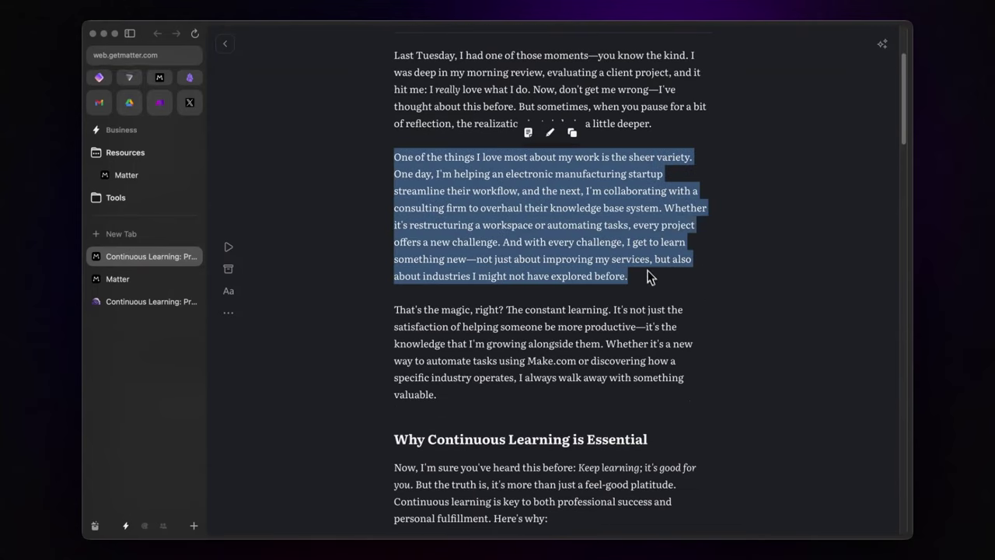
left_click(550, 133)
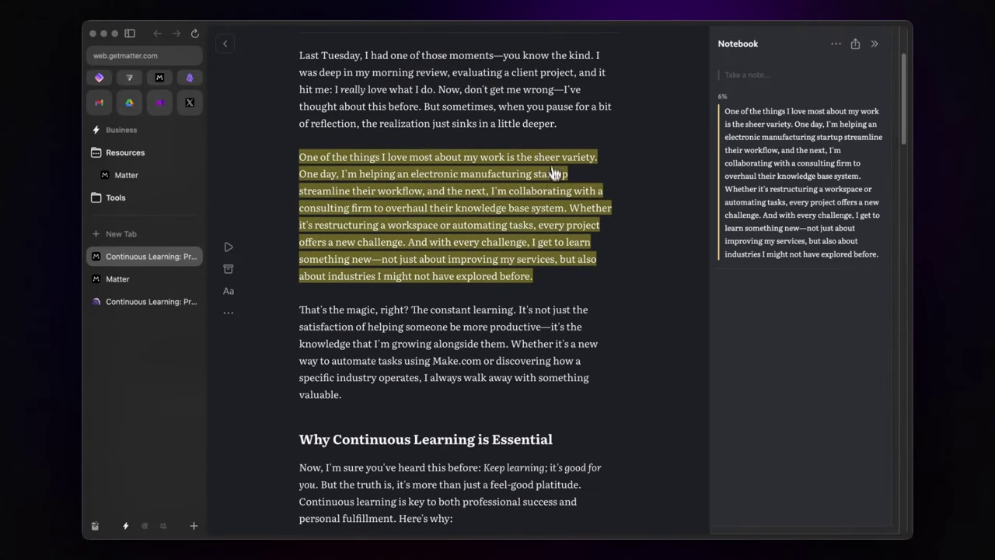
Highlight the paragraphs under "Why Continuous Learning is Essential" and "Keeps Your Brain Sharp", drafting the note "This is a note" on the former.
scroll(507, 322, "down", 5)
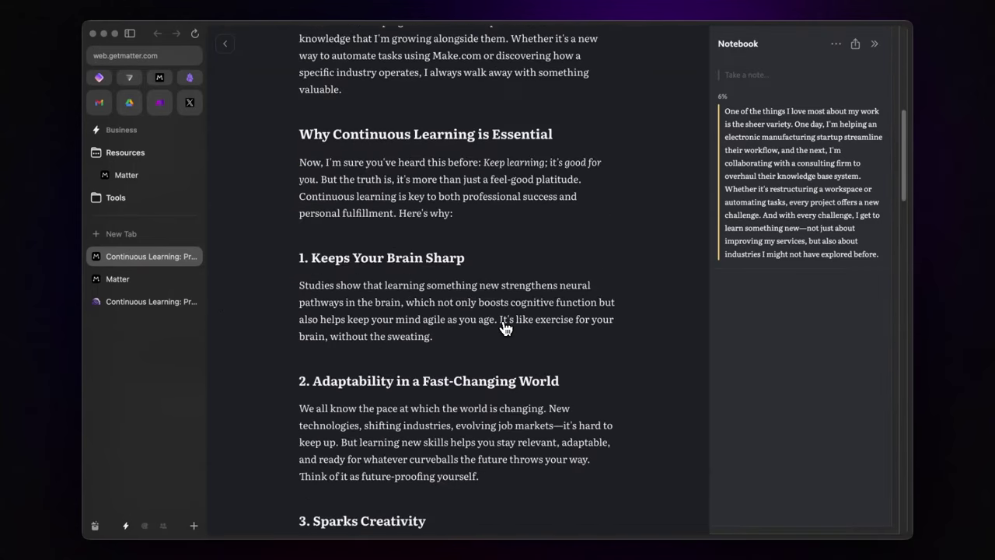
triple_click(308, 163)
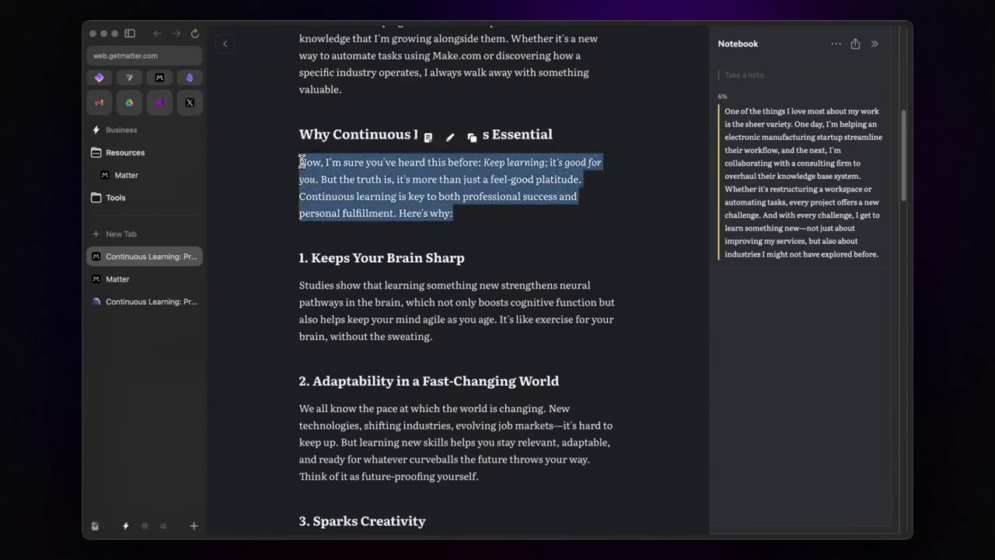
left_click(427, 140)
type("This is a note")
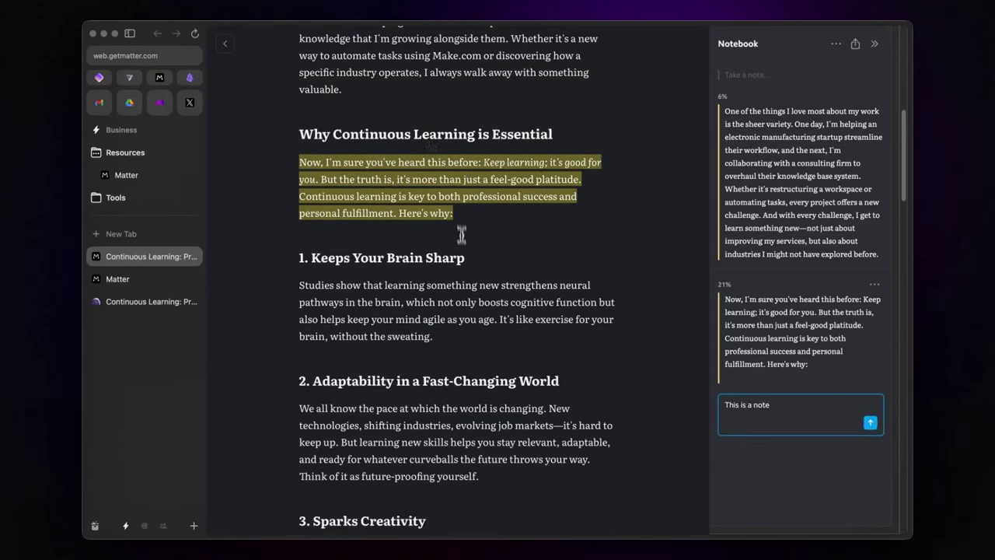
left_click(461, 235)
triple_click(309, 289)
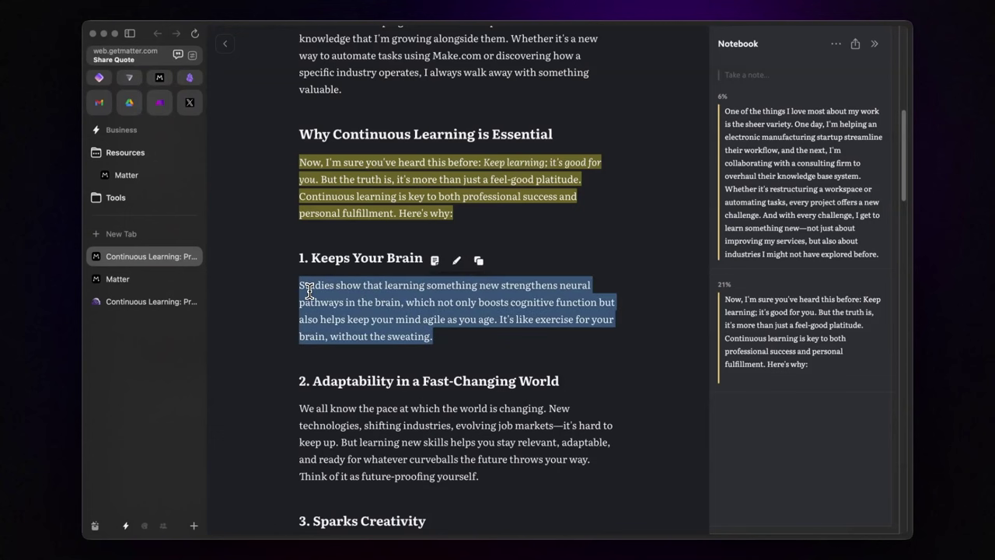
key("h")
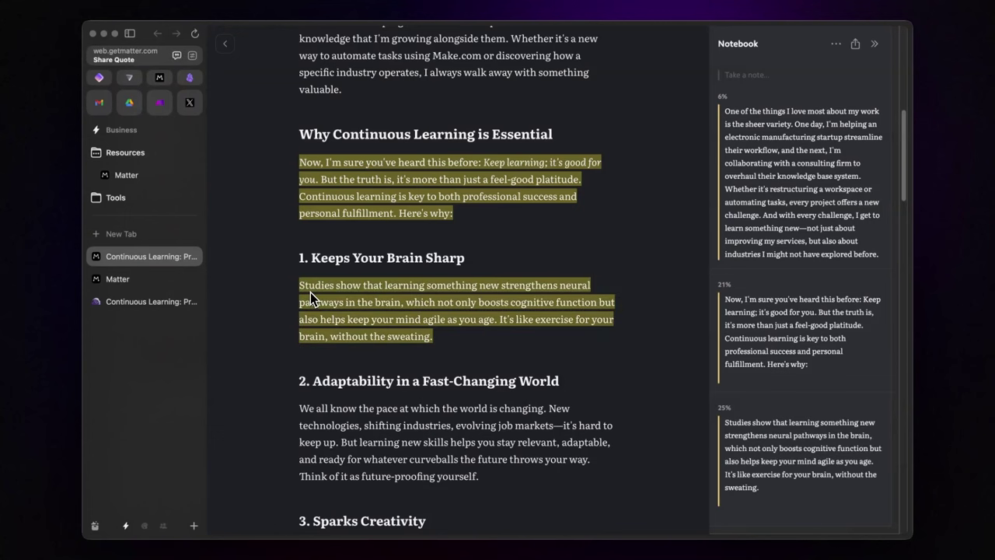
Return to the start of the article, play its audio narration briefly and pause it.
key("Home")
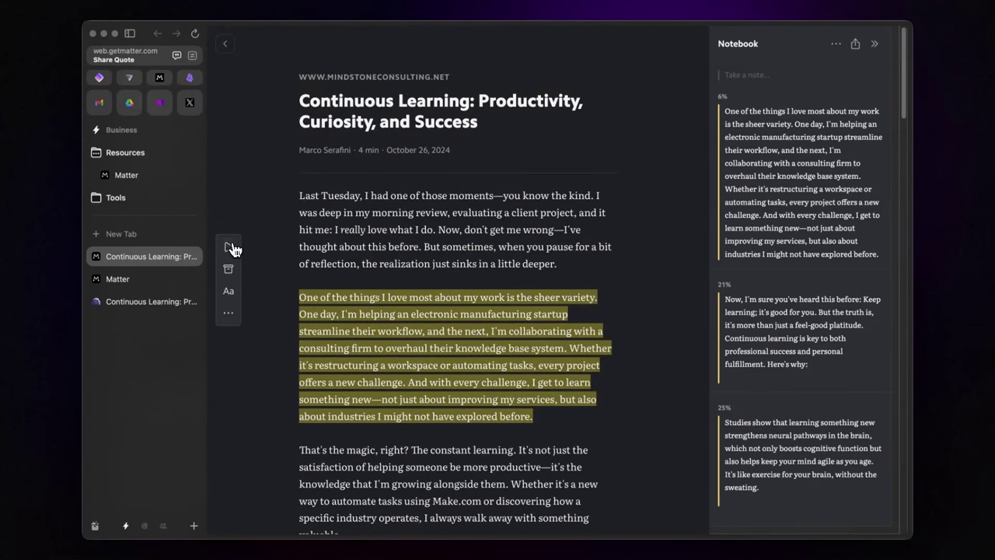
key("p")
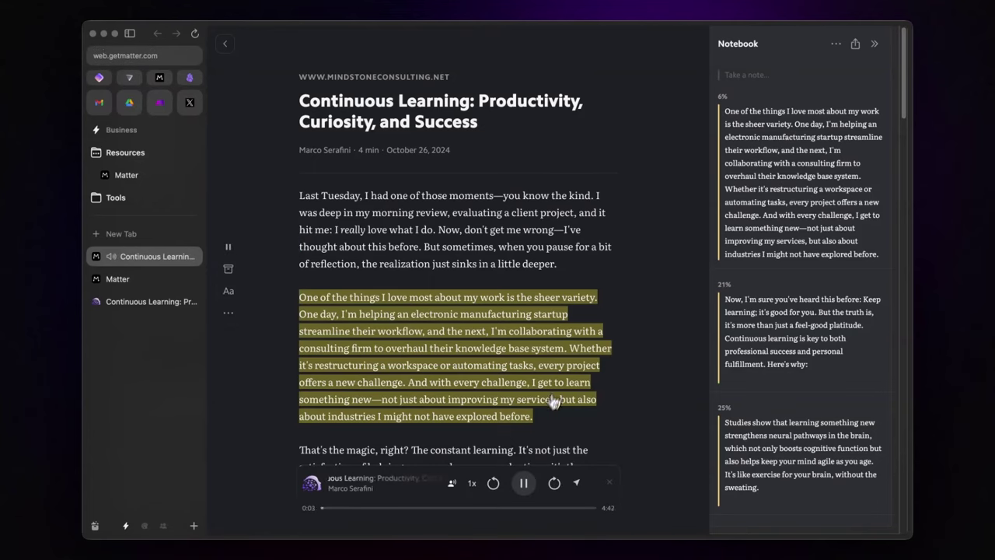
left_click(525, 483)
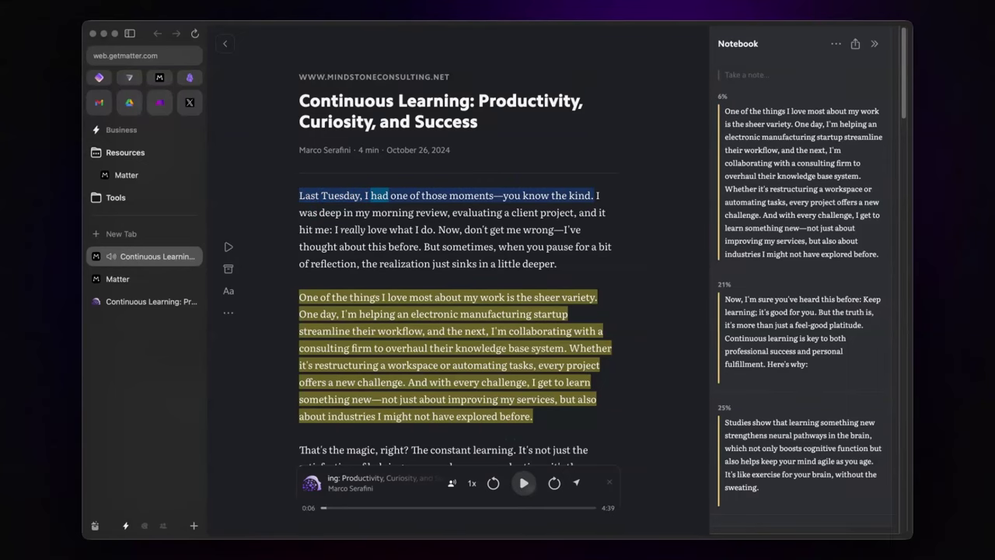
Close the notebook and review the article's similar-reading suggestions and generated summary.
scroll(636, 311, "down", 3)
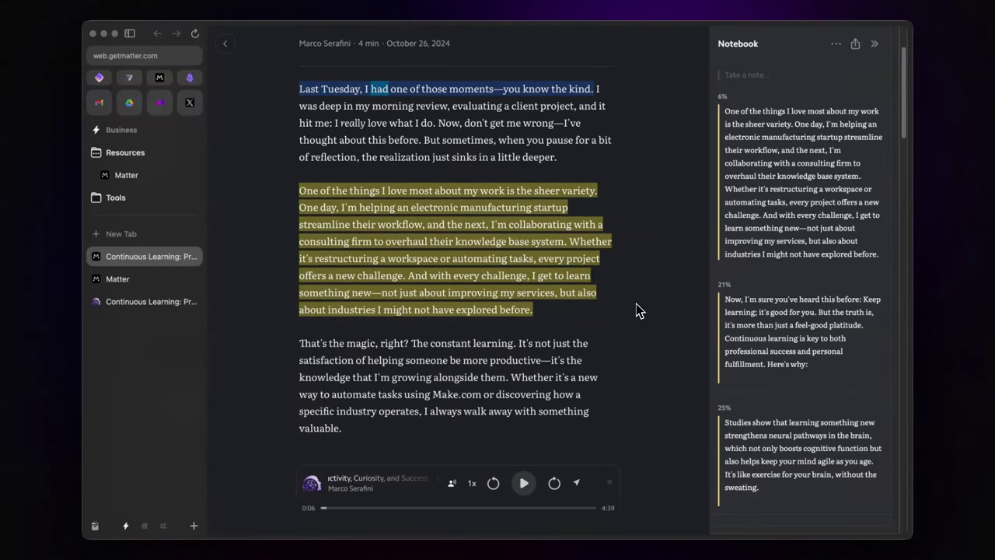
left_click(876, 45)
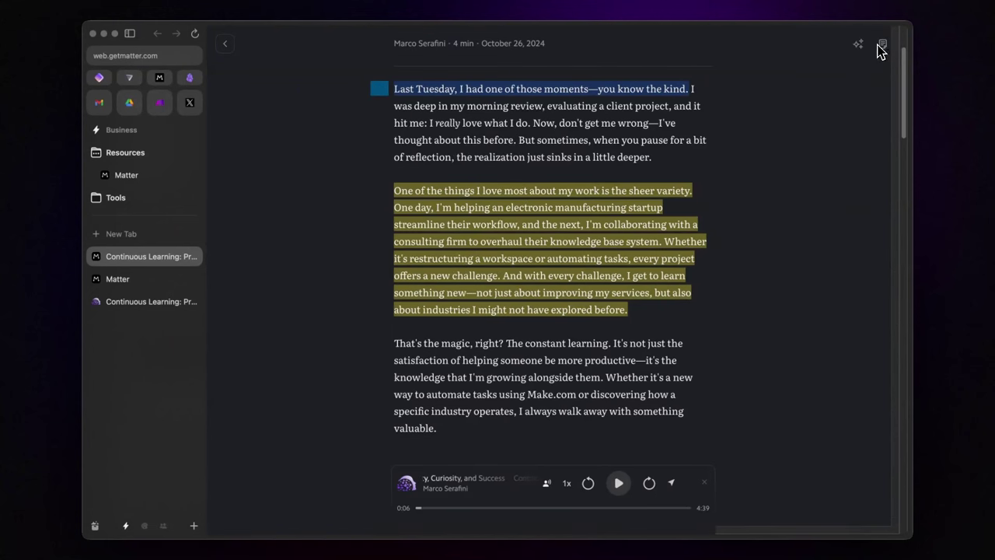
left_click(858, 44)
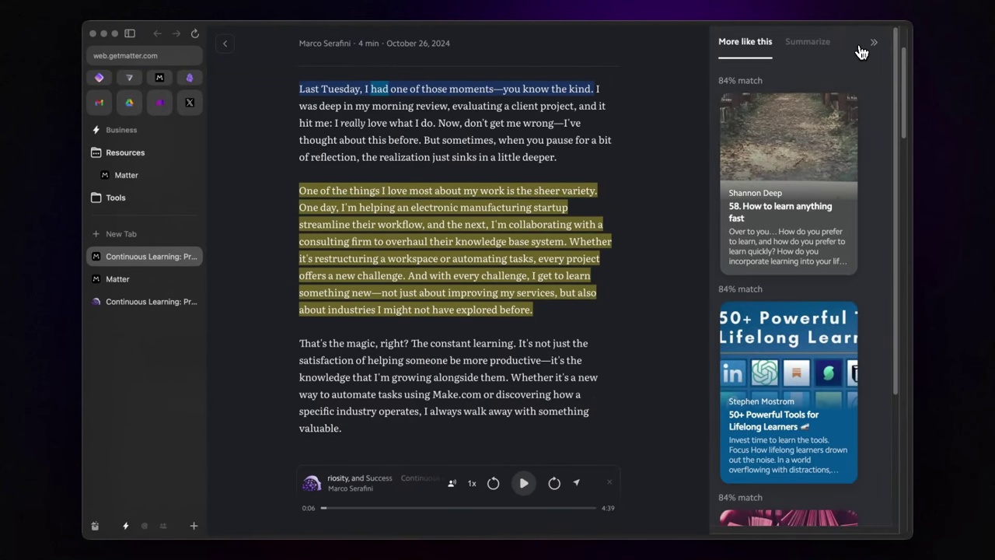
scroll(793, 424, "down", 3)
scroll(793, 423, "up", 3)
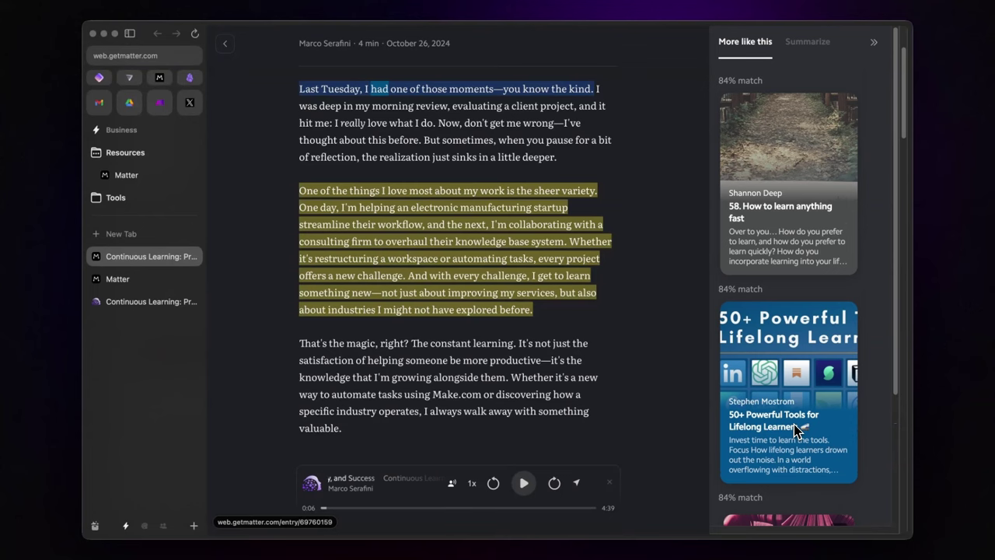
left_click(806, 43)
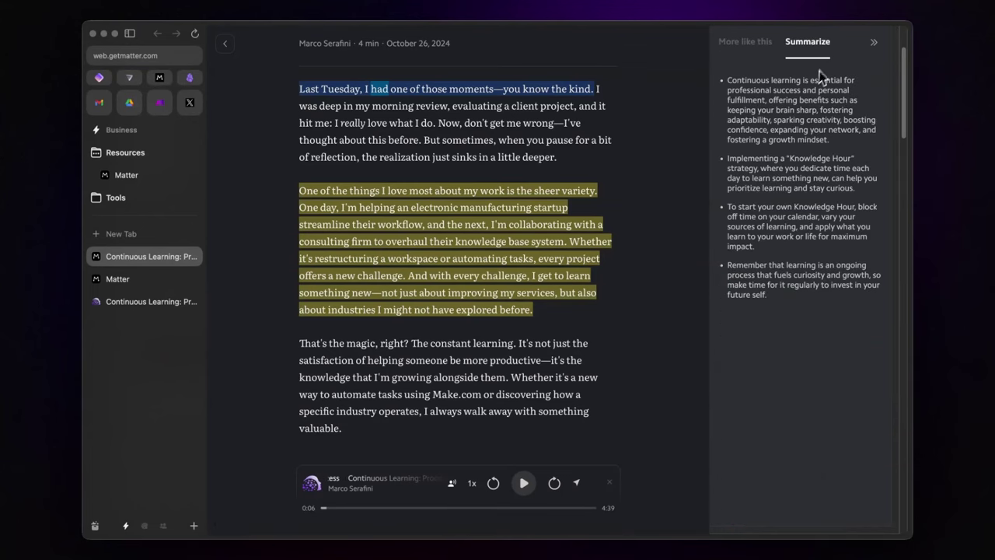
left_click(873, 43)
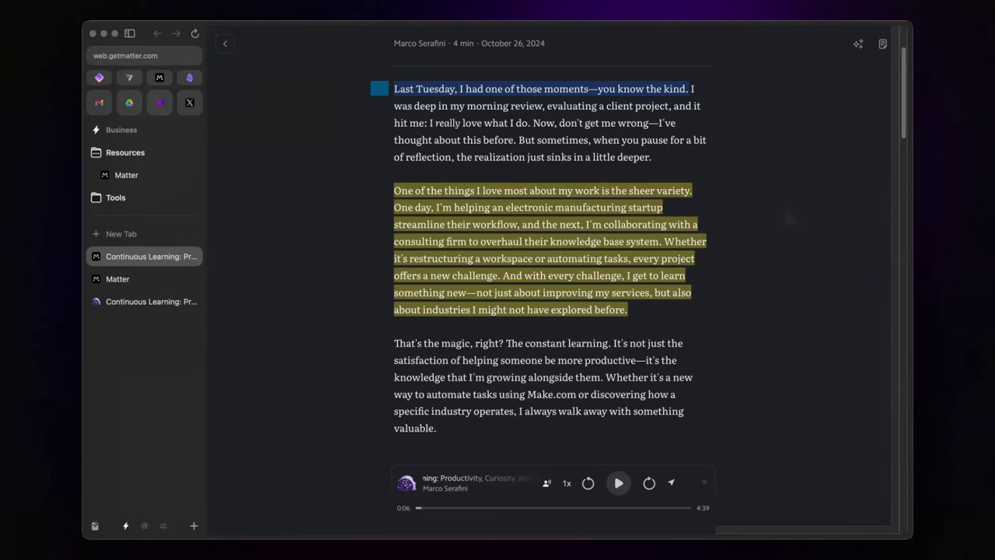
Save the "Long Distance Thinking" article from the Home top picks and view it in the queue.
left_click(225, 47)
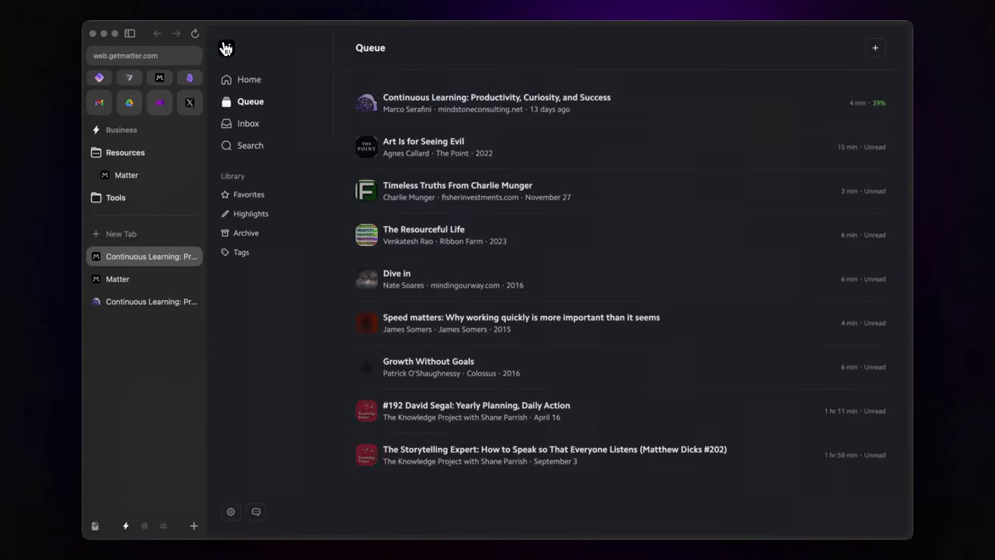
left_click(255, 82)
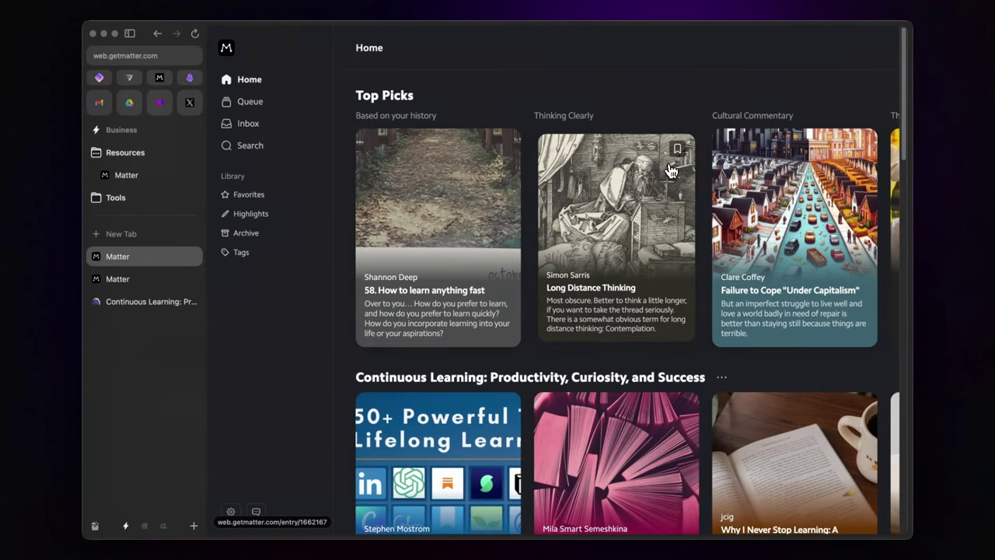
left_click(678, 152)
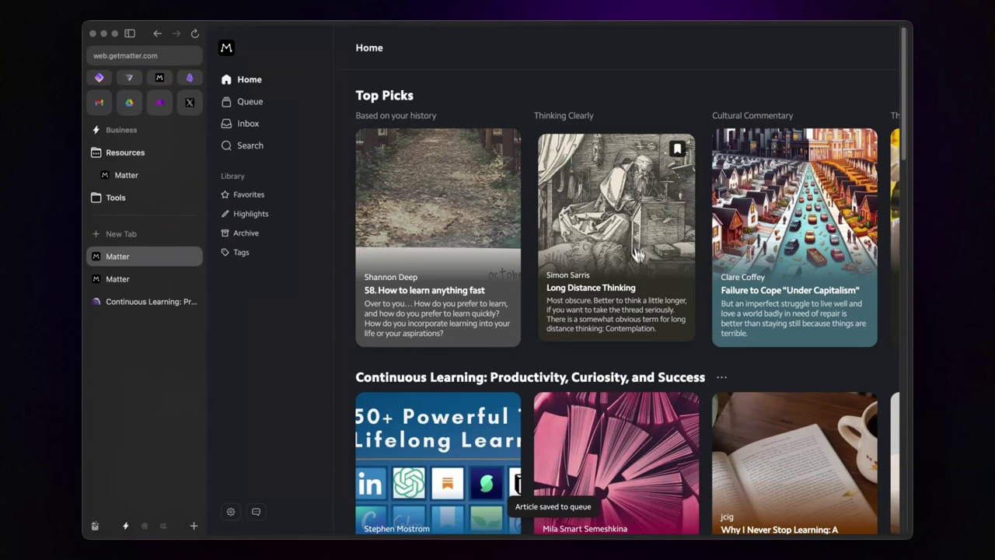
left_click(268, 107)
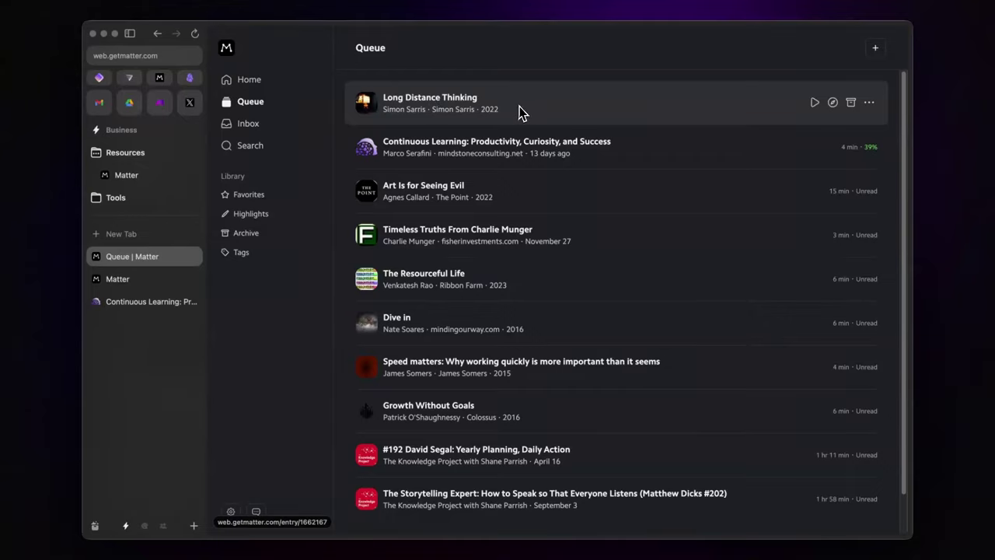
Examine the options for adding newsletters and RSS feeds as inbox sources.
left_click(269, 126)
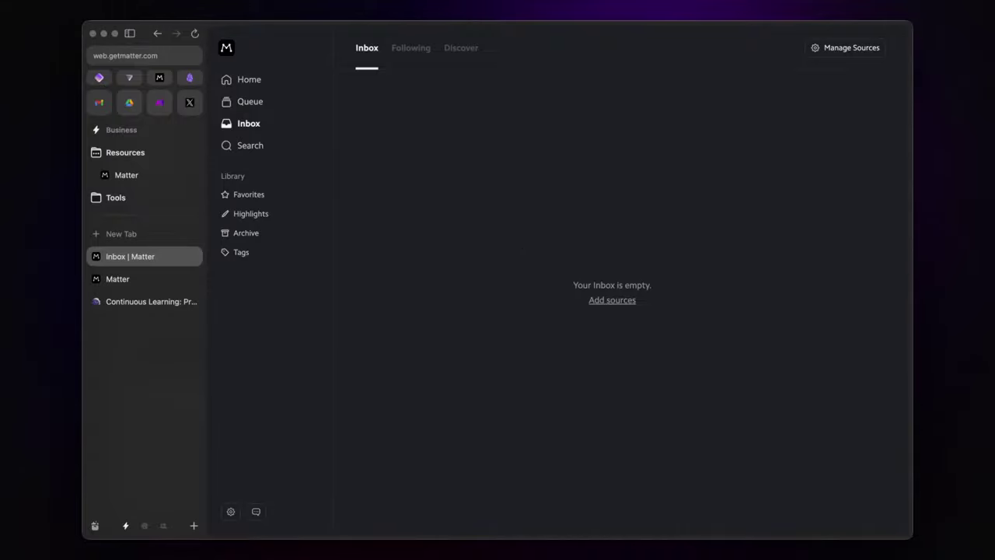
left_click(613, 300)
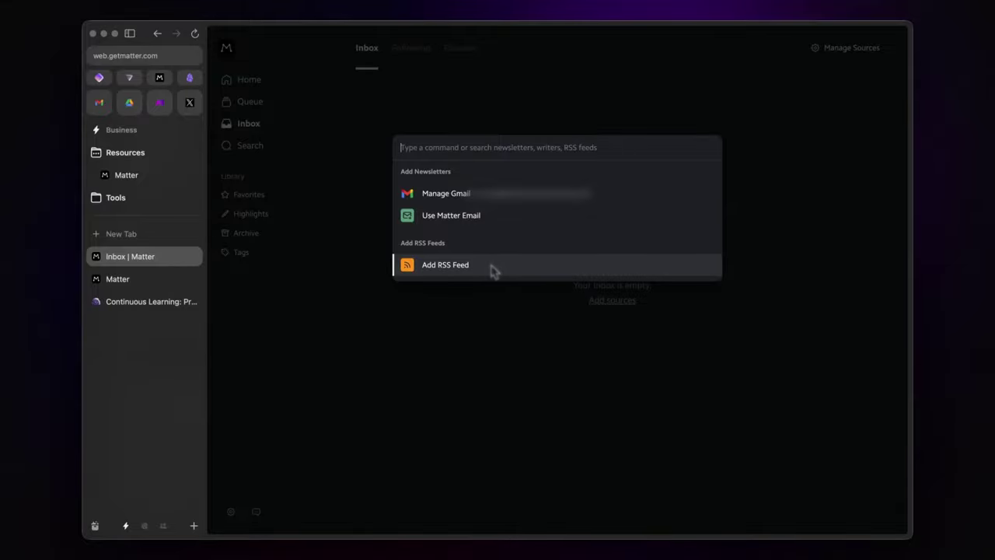
left_click(467, 350)
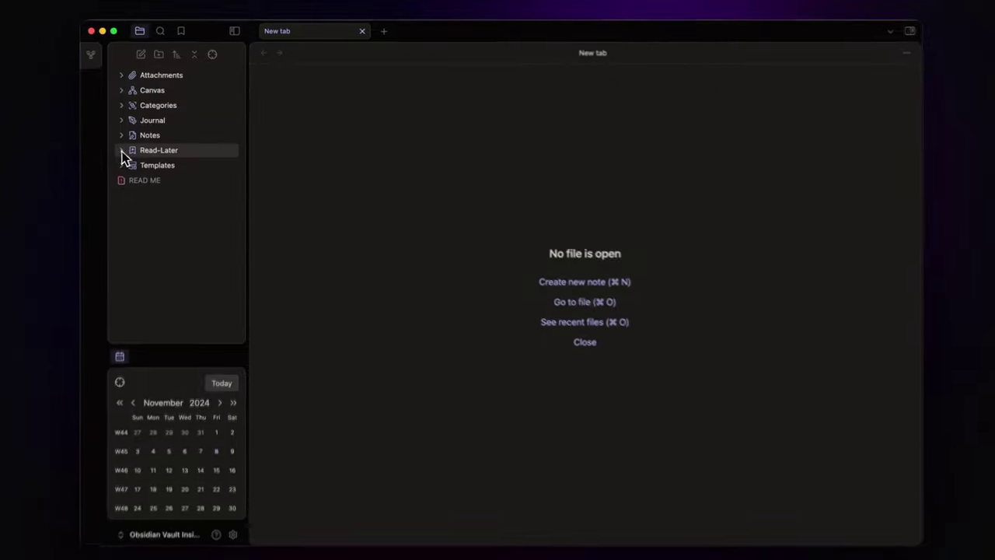
In Obsidian, expand the Read-Later folder, then find the Matter community plugin and install and enable it.
left_click(122, 151)
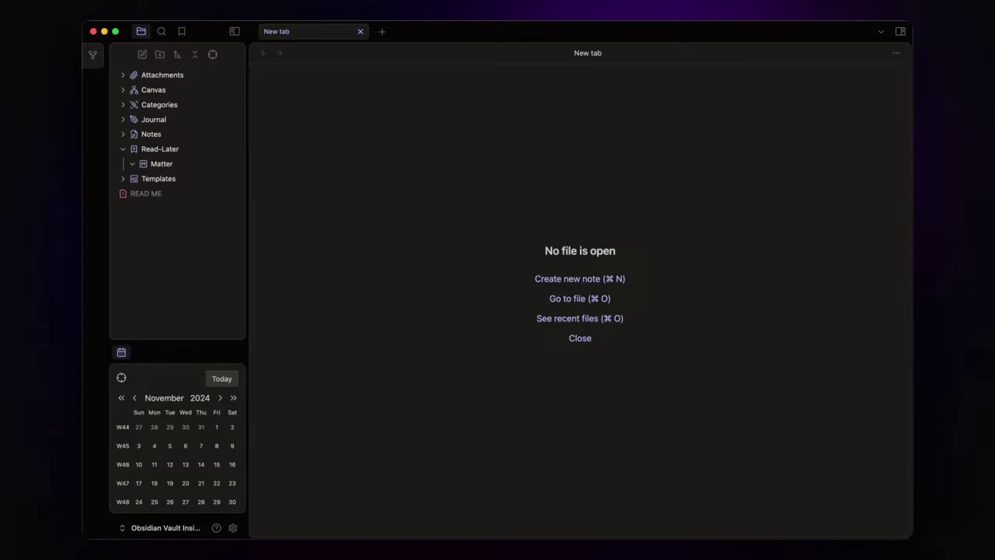
key("super+comma")
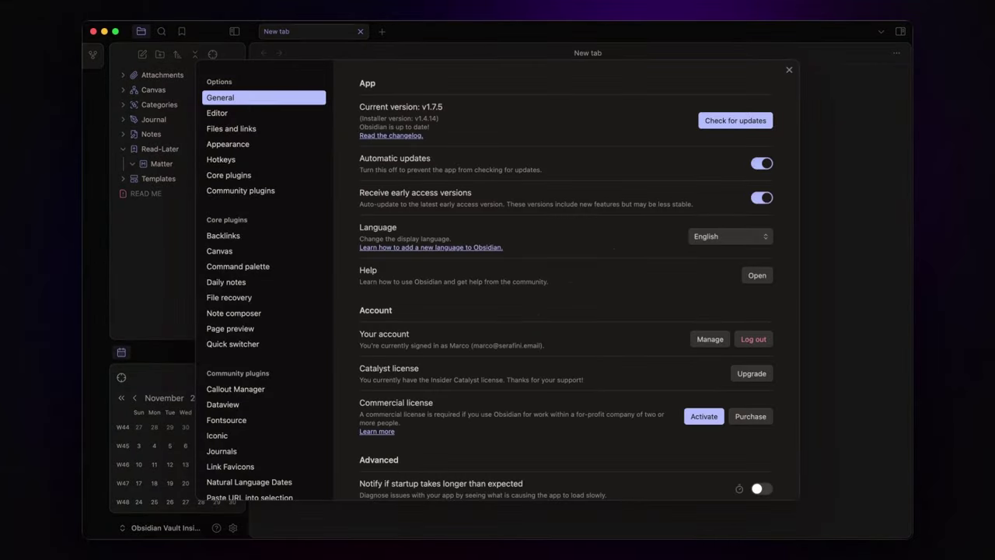
left_click(260, 195)
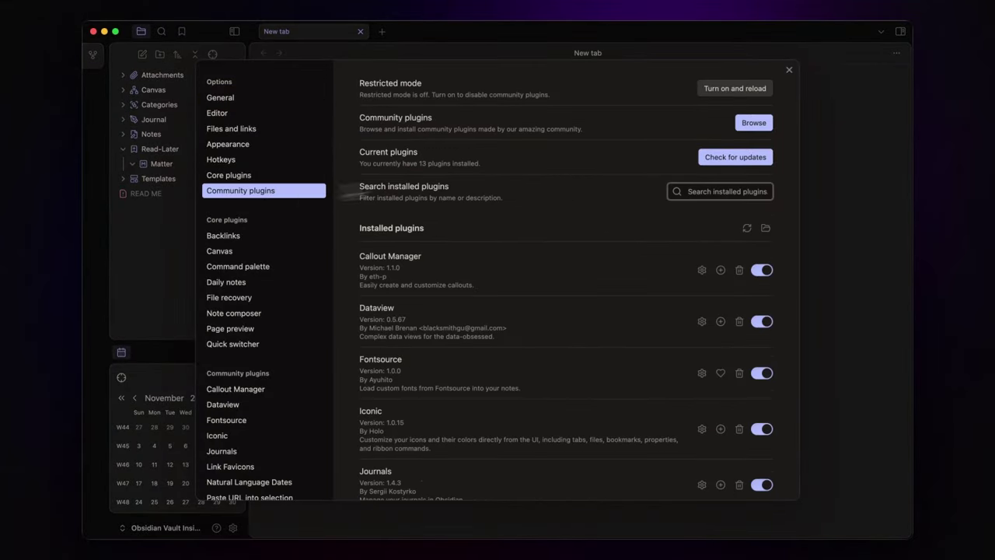
left_click(764, 126)
type("ma")
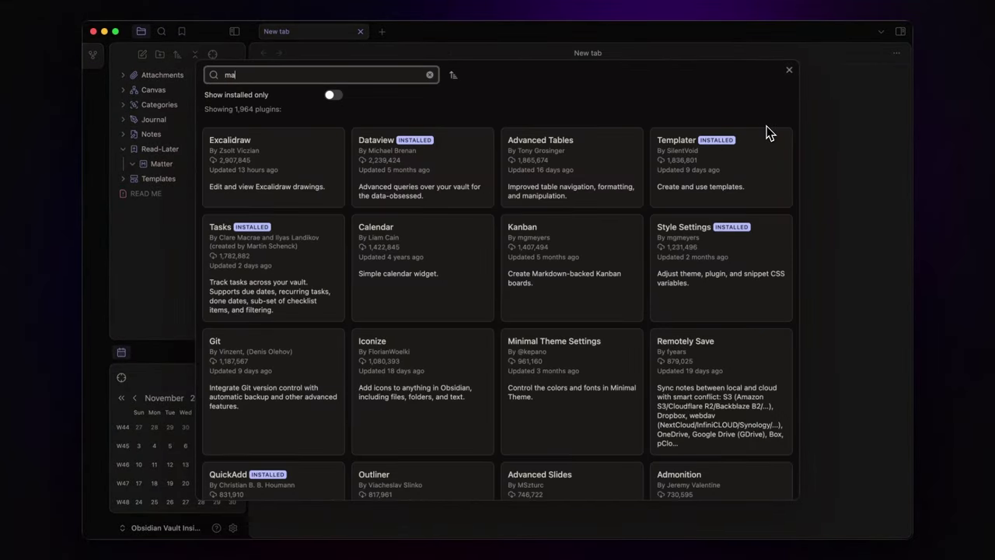
type("tter")
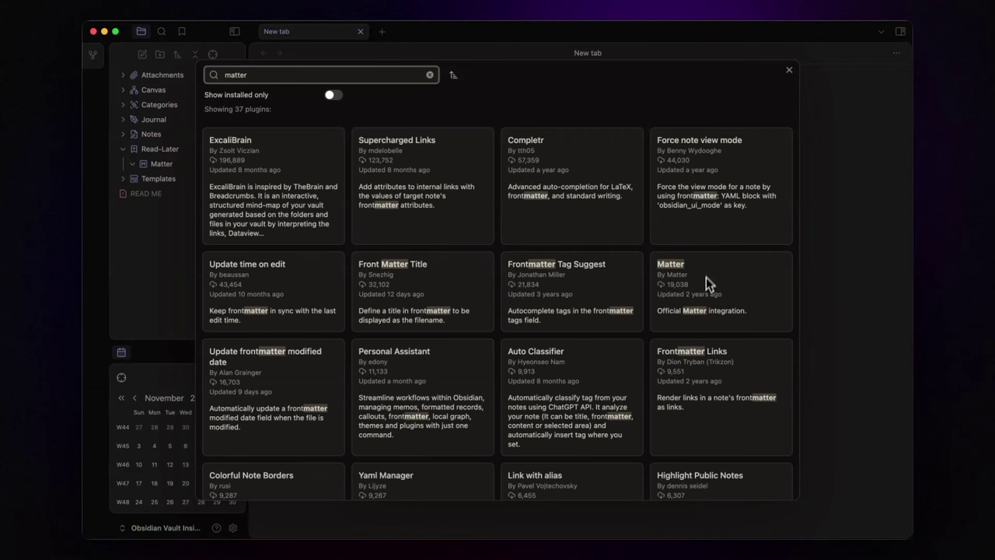
left_click(706, 276)
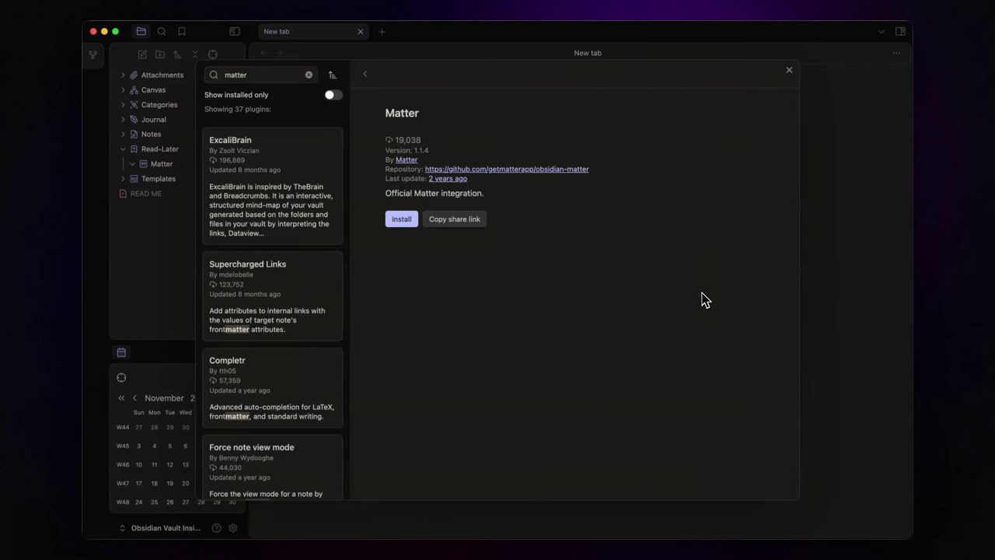
left_click(402, 220)
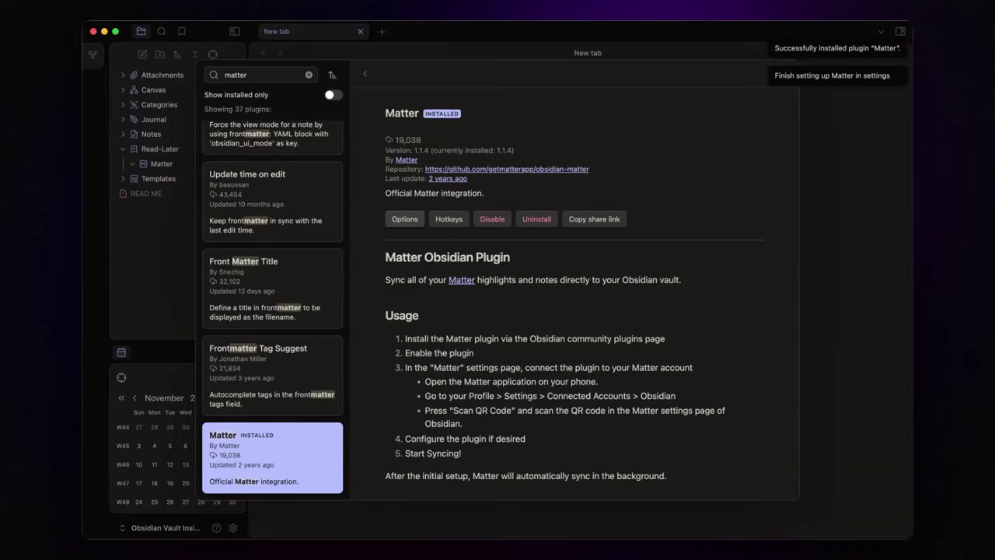
Set the Matter plugin's sync folder to Read-Later/Matter.
left_click(404, 218)
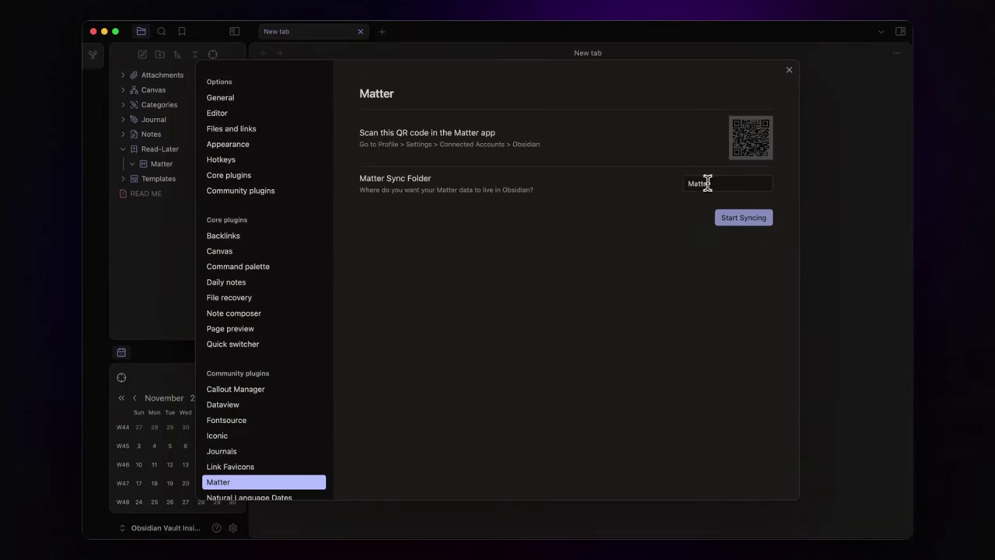
double_click(707, 182)
type("Read-Later/Matter")
left_click(706, 296)
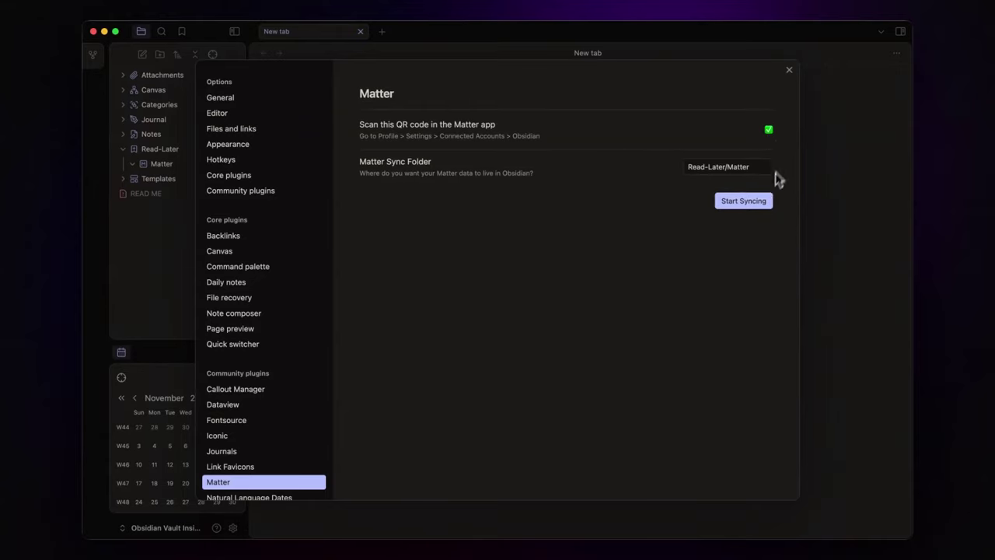
Start syncing with Matter and open the imported "Continuous Learning- Productivity, Curiosity, and Success" note.
left_click(743, 202)
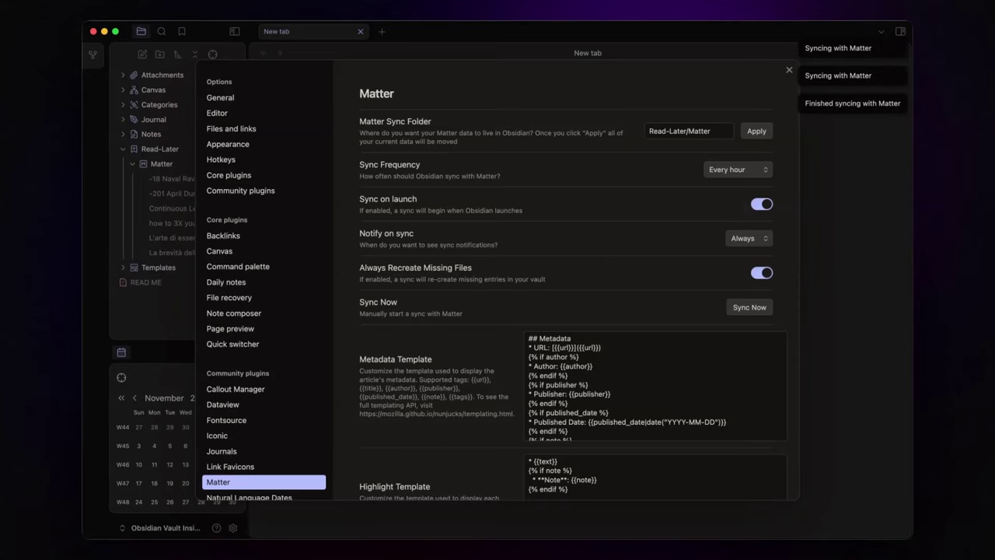
left_click(484, 49)
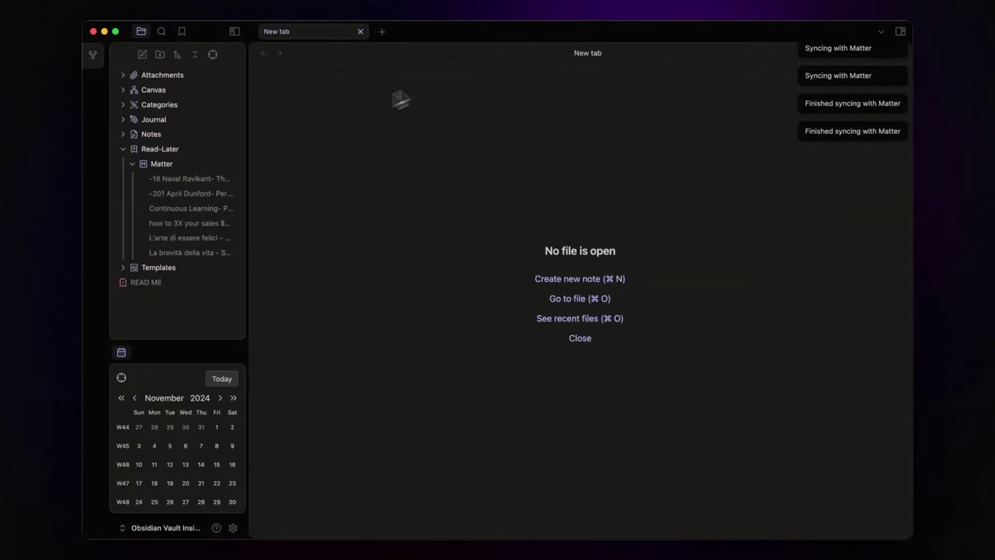
left_click(192, 211)
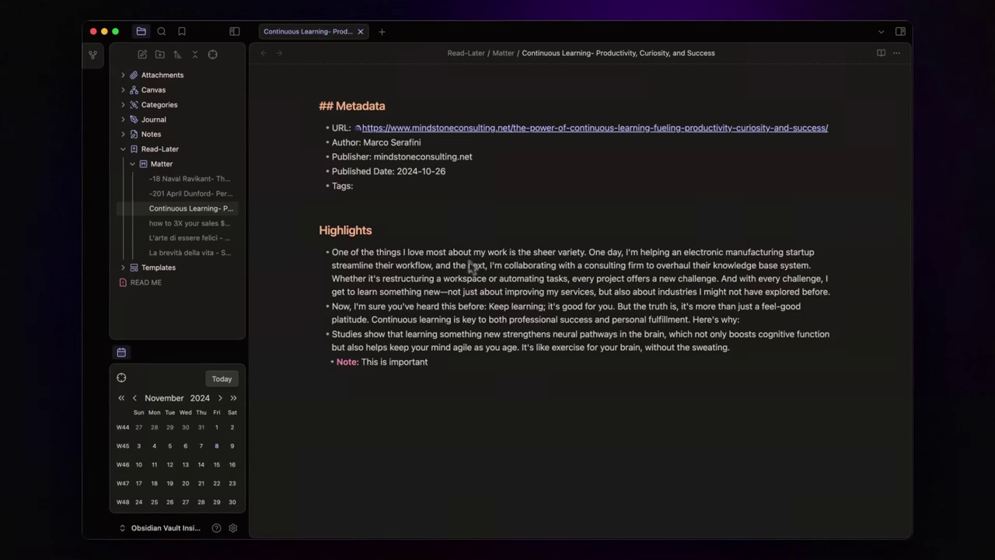
Replace the Matter plugin's metadata template with the copied frontmatter template covering tags, author, publisher, note, published date and url.
key("super+comma")
scroll(469, 267, "down", 3)
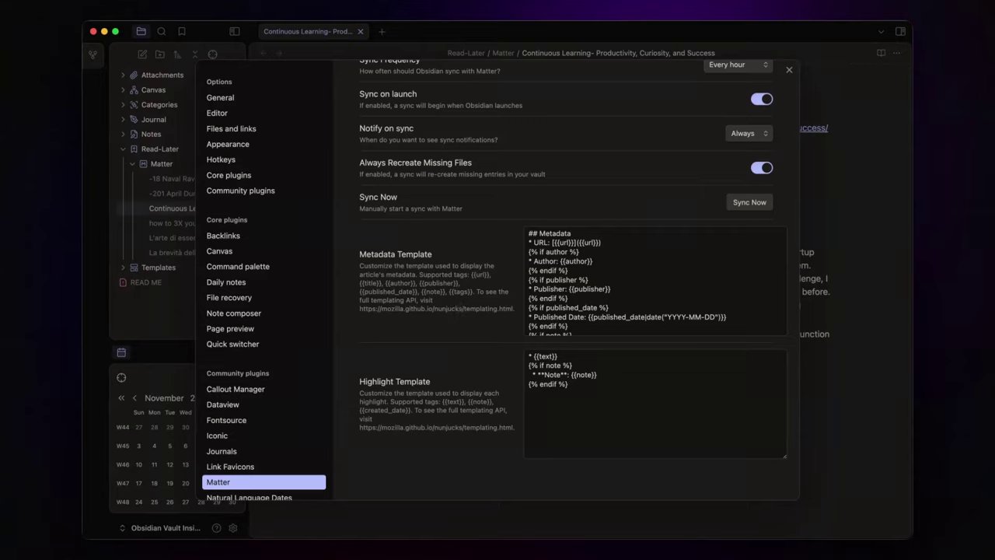
left_click(620, 292)
key("super+a")
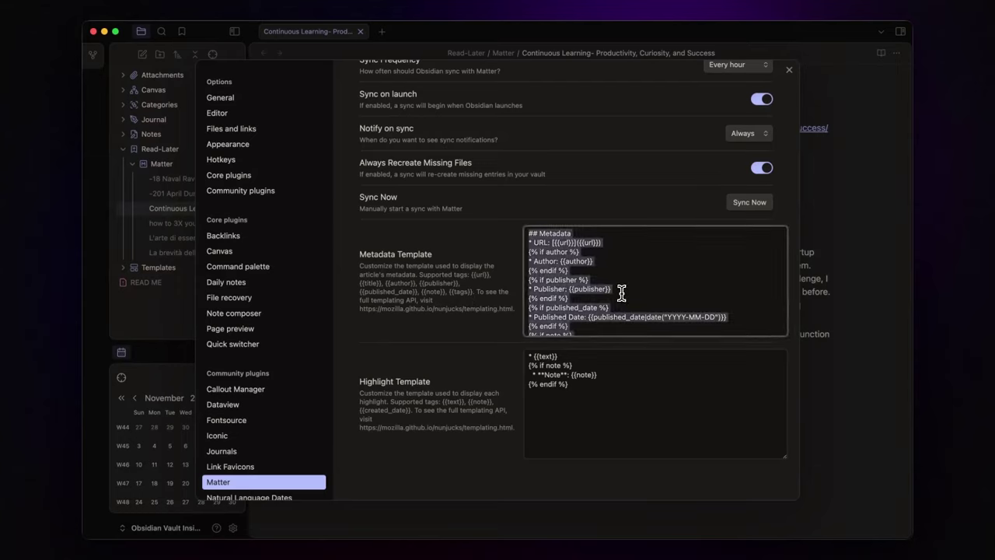
key("super+v")
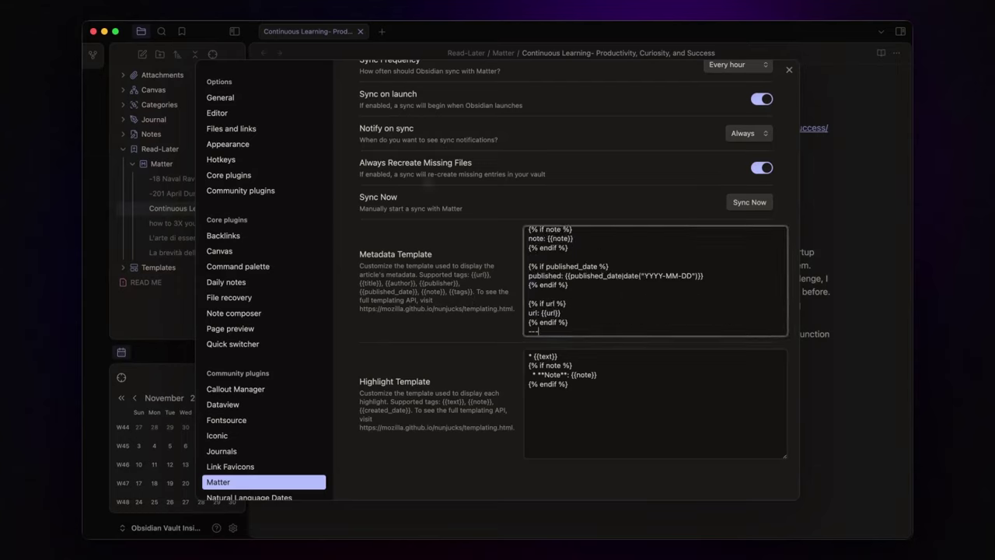
Replace the highlight template with a conditional one using [!highlight] callouts and a nested [!cue] Note callout, and close the settings.
left_click(566, 384)
key("super+a")
type("{% if text and note%}  > [!highlight] Highlight > {{text}} > > [!cue] Note > > {{note}}  {% else %} > [!highlight] Highlight > {{text}}  {% endif %}")
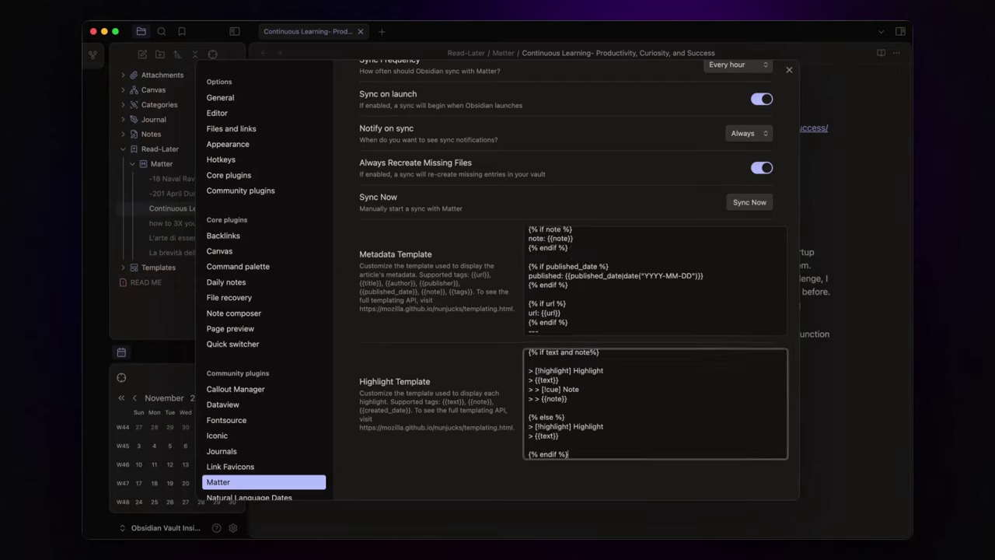
left_click(490, 356)
key("Escape")
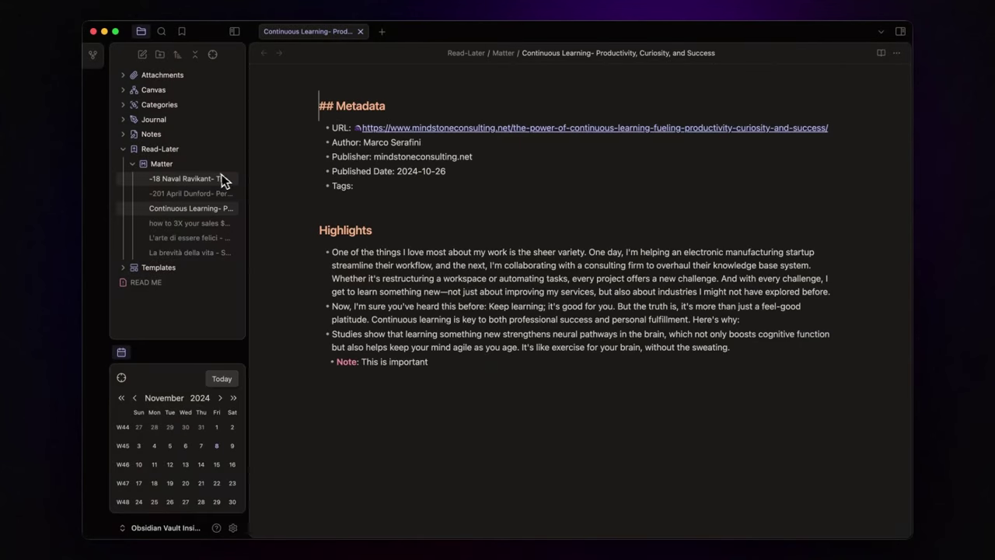
Delete all the imported article notes from the Read-Later/Matter folder.
left_click(221, 178)
left_click(191, 253, "shift")
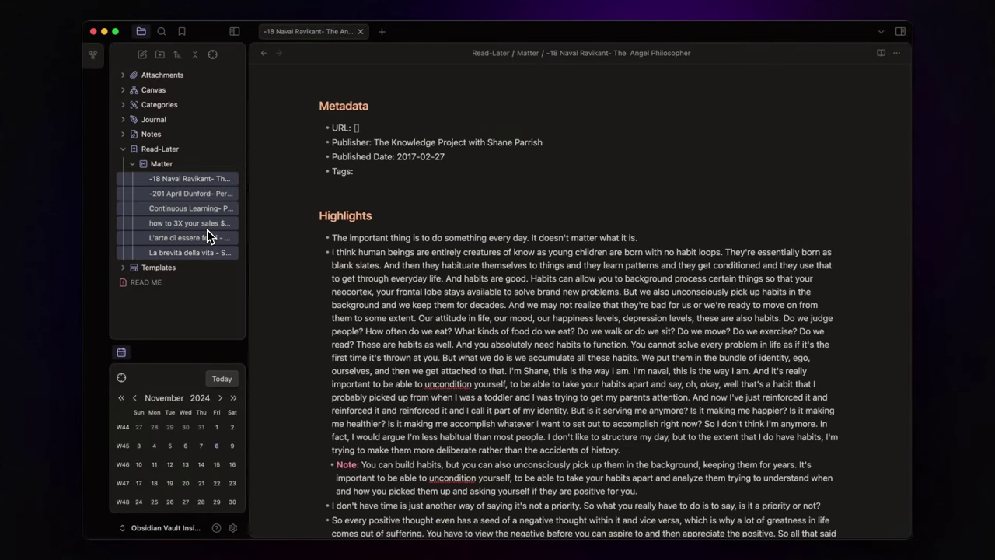
right_click(207, 230)
left_click(225, 282)
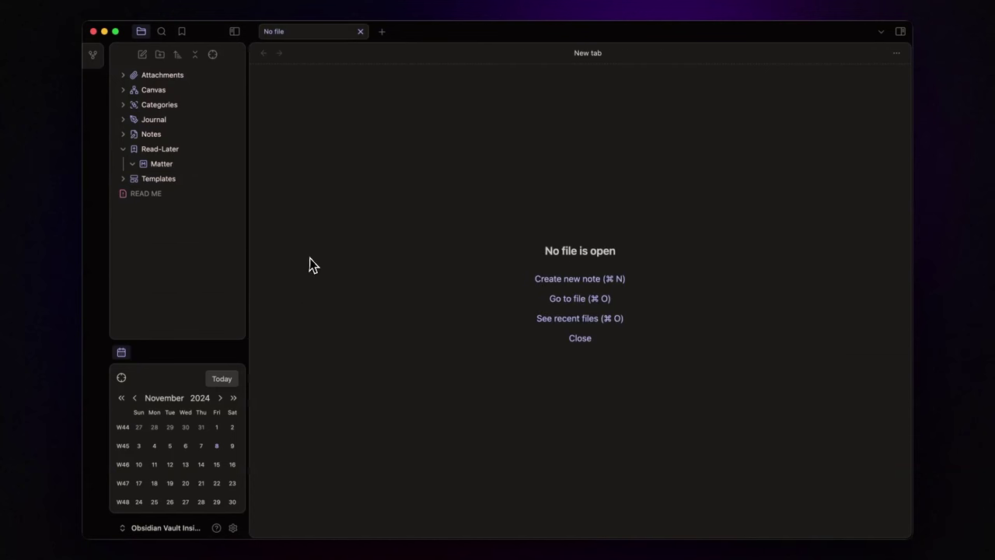
Run a manual Matter sync from the plugin settings to recreate the notes, and close the settings.
key("super+comma")
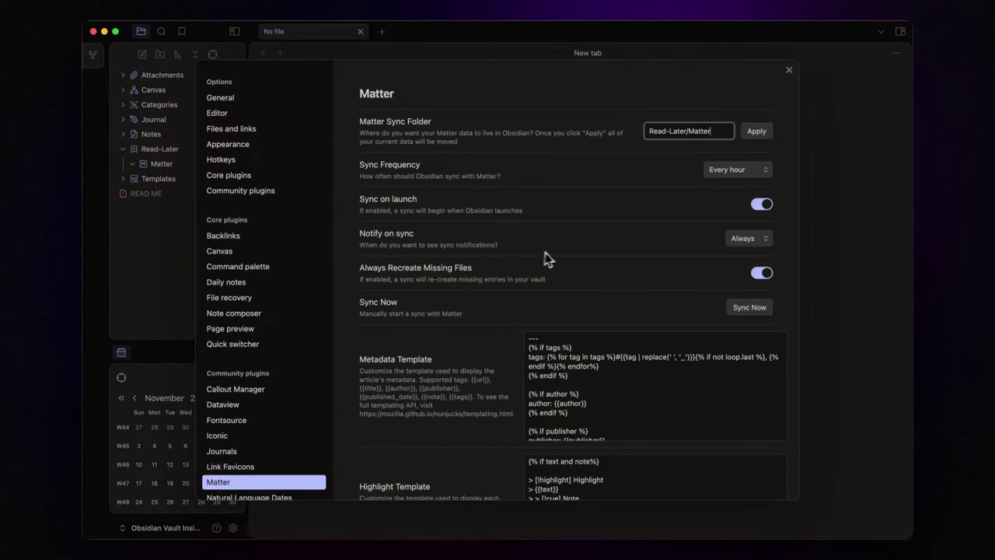
left_click(752, 308)
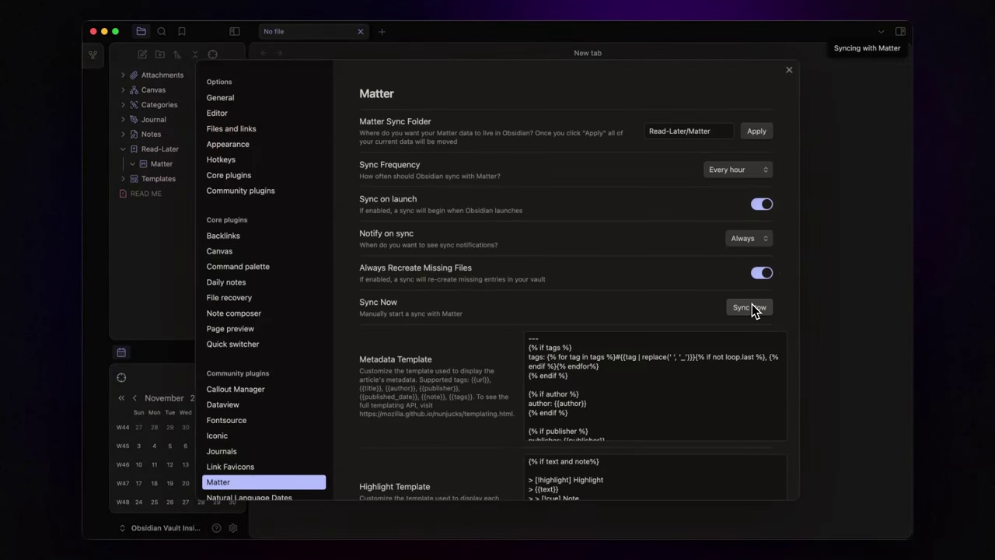
left_click(789, 70)
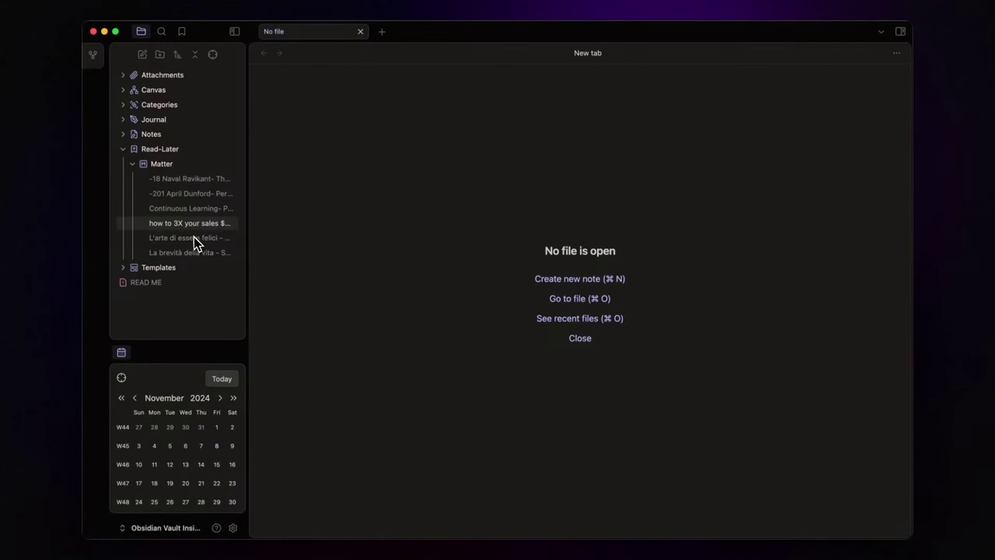
Open the recreated "Continuous Learning" note and review its properties, highlight callouts and nested note.
left_click(189, 211)
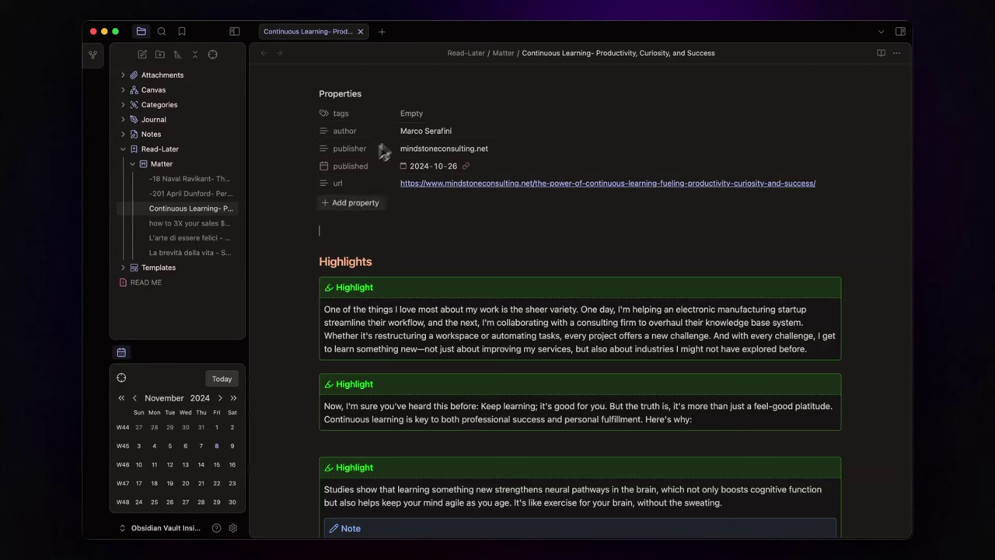
scroll(440, 221, "down", 3)
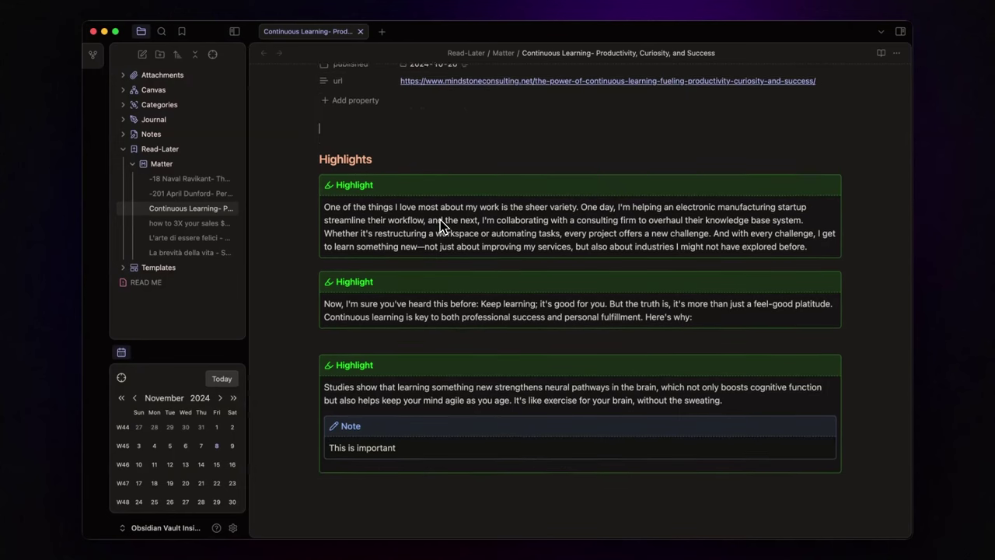
scroll(440, 219, "down", 2)
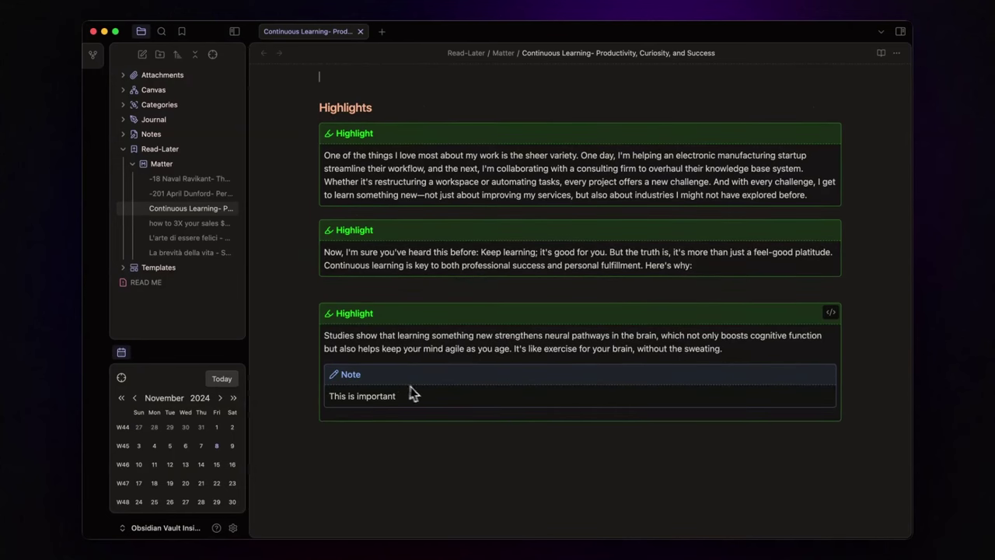